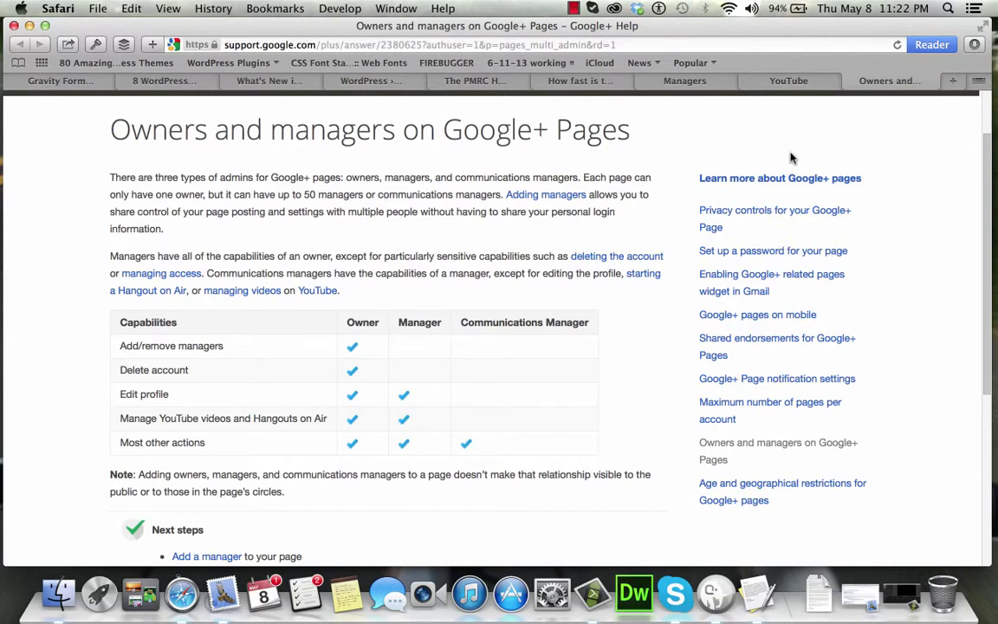
# Leave the 'Owners and managers on Google+ Pages' help article for the YouTube tab.
pyautogui.click(790, 81)
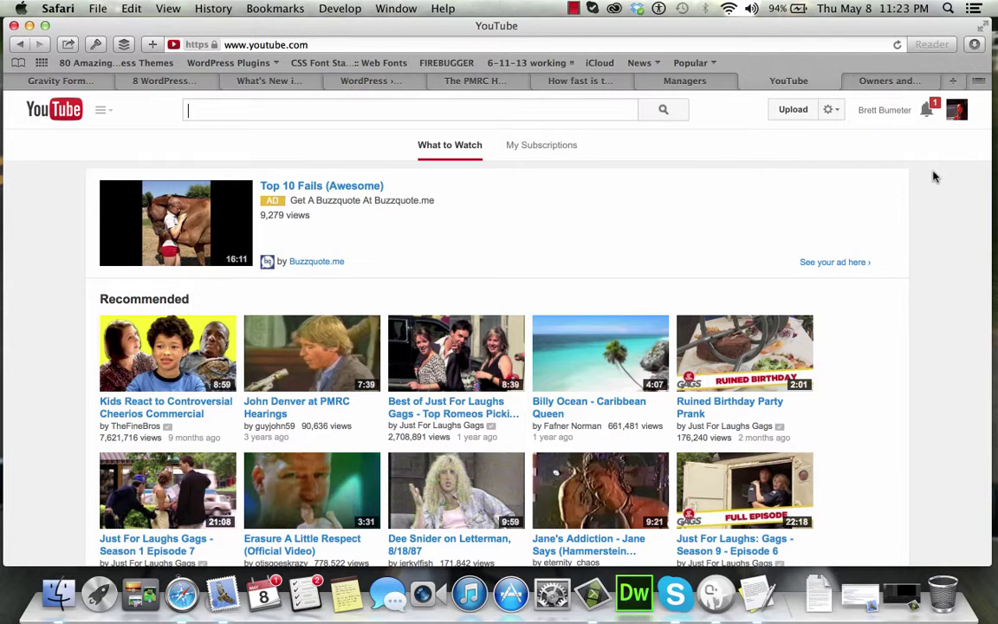
# Pick ZetaMining from All my channels, then choose Managers from its avatar menu.
pyautogui.click(955, 110)
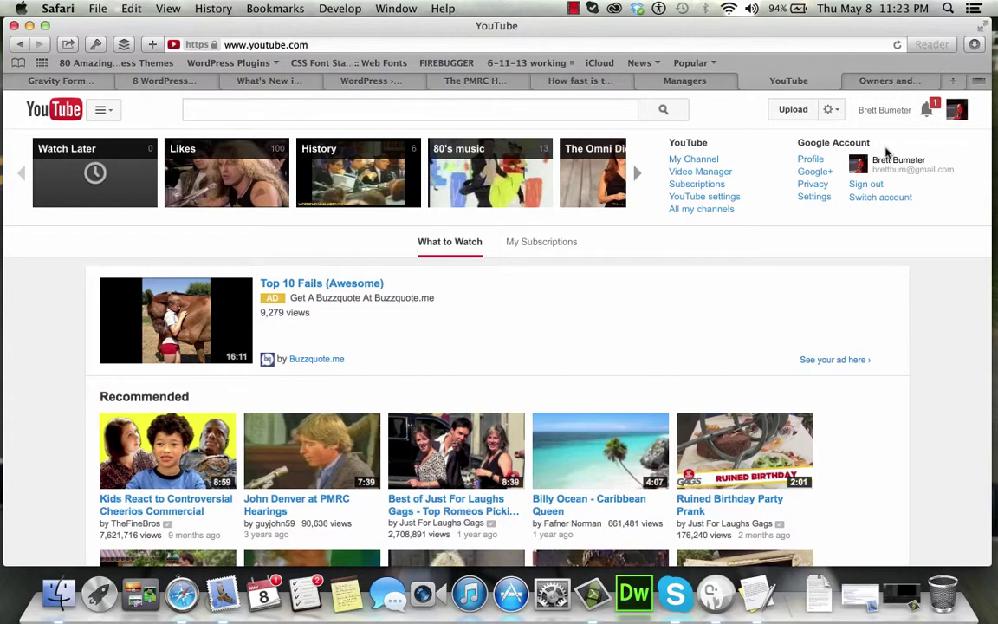
pyautogui.click(709, 211)
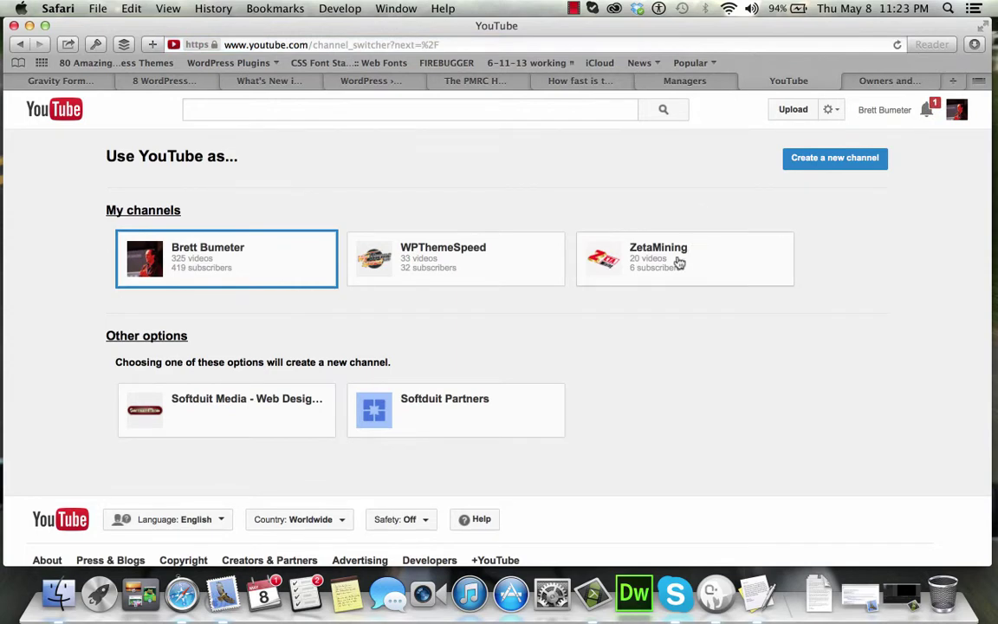
pyautogui.click(652, 267)
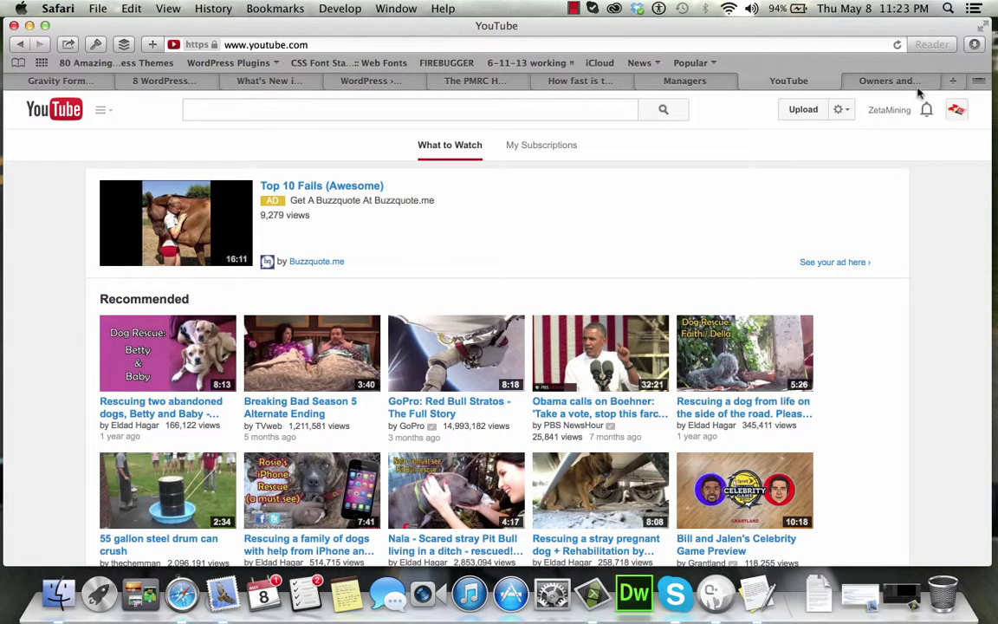
pyautogui.click(957, 111)
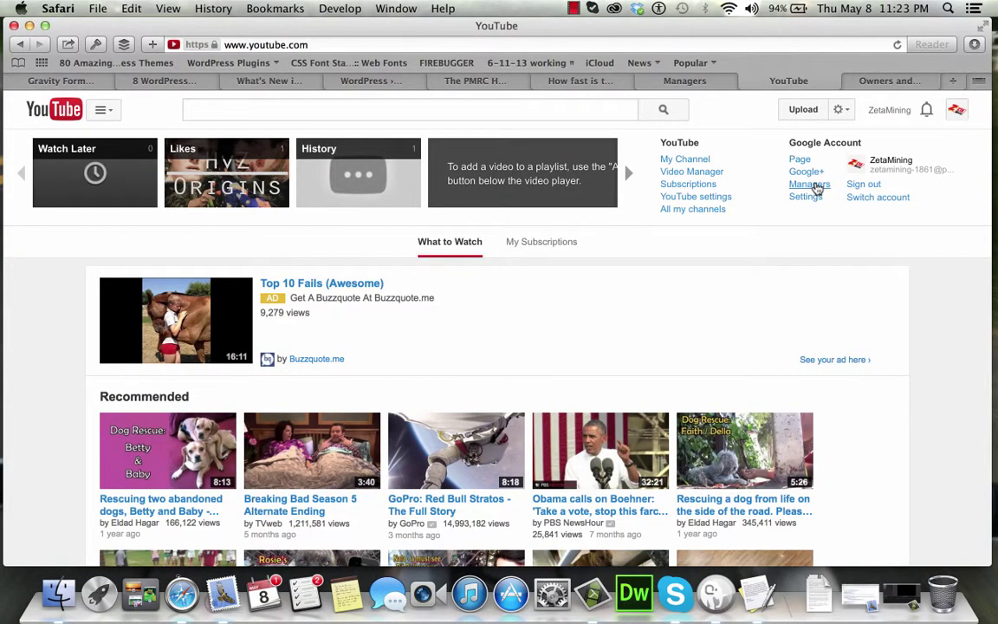
pyautogui.click(811, 184)
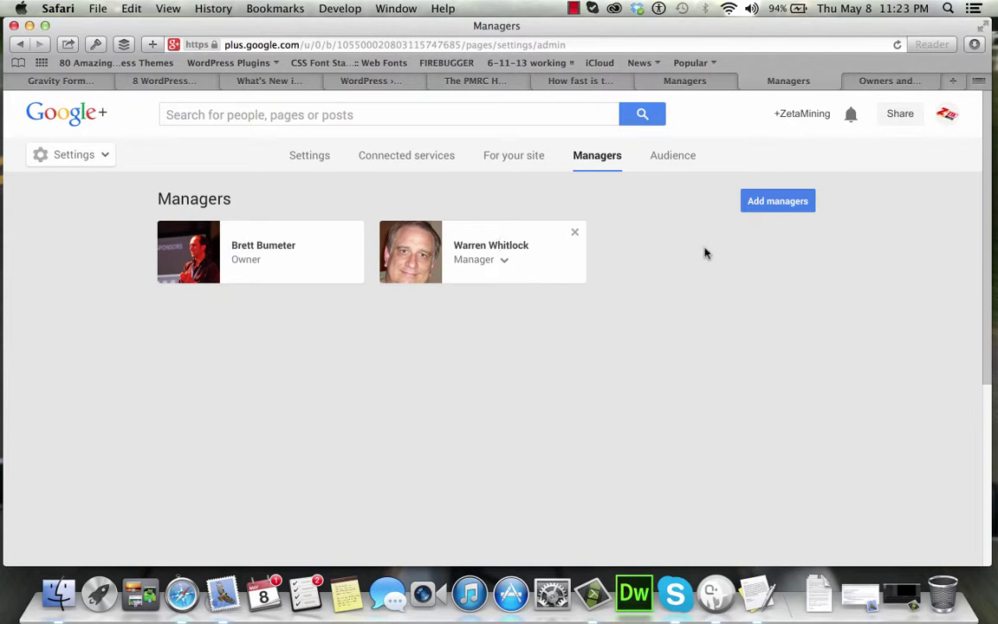
# Invite the second account, found by the person's name, to ZetaMining with the Manager role.
pyautogui.click(772, 201)
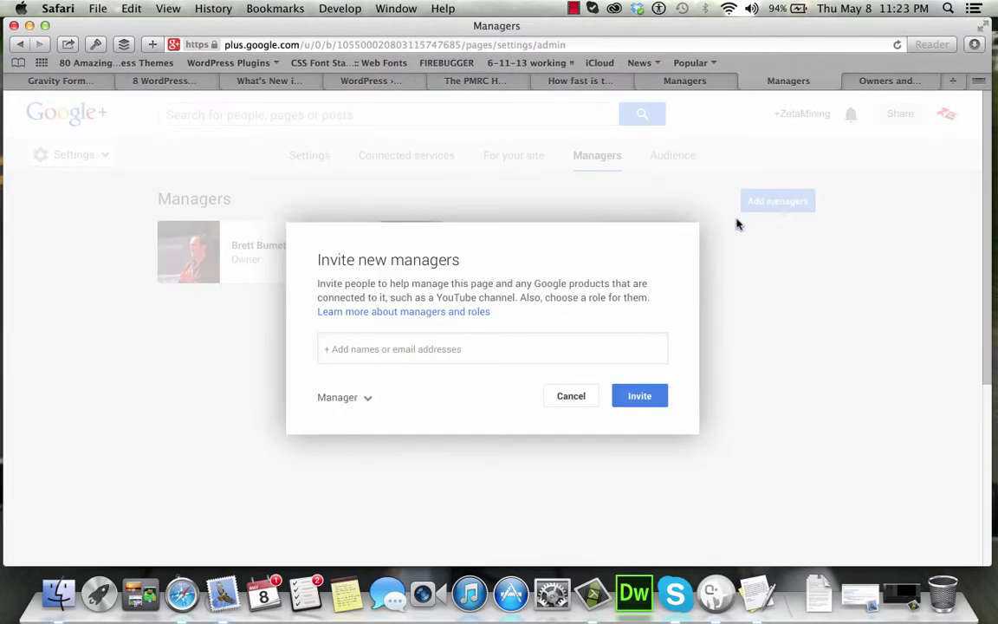
pyautogui.click(488, 351)
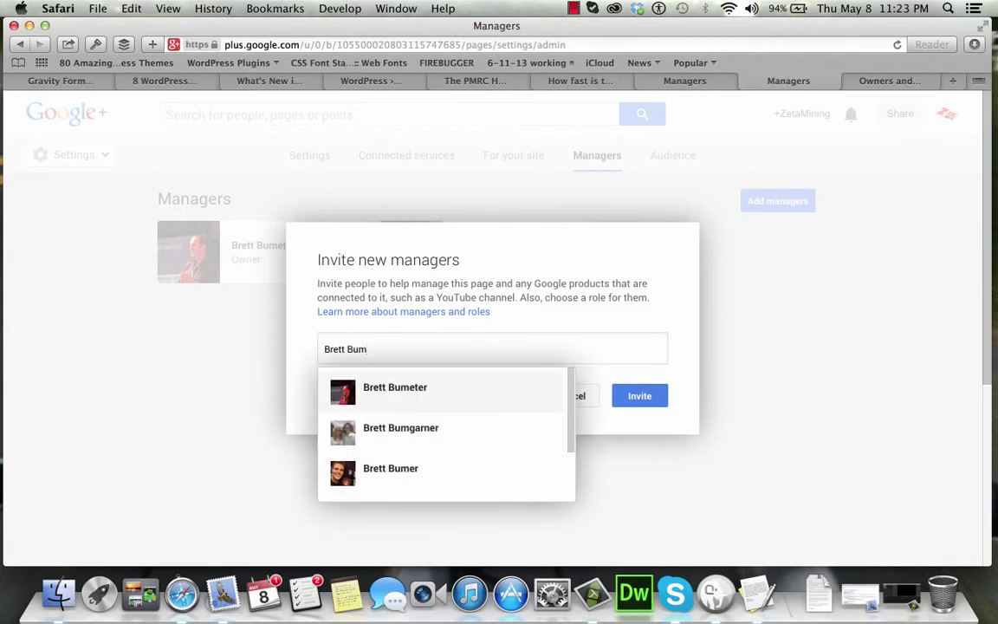
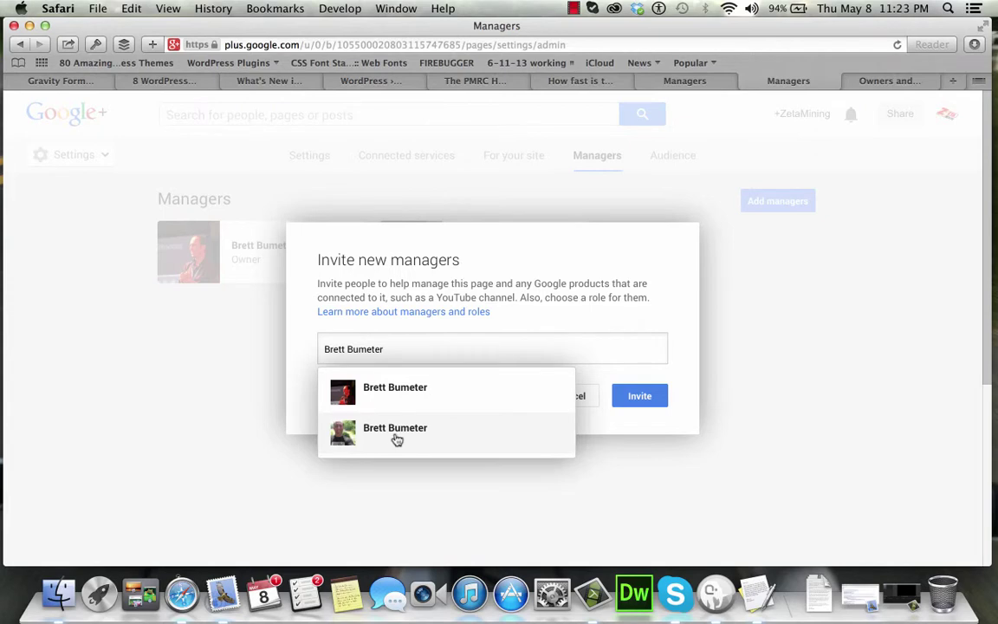
pyautogui.click(404, 432)
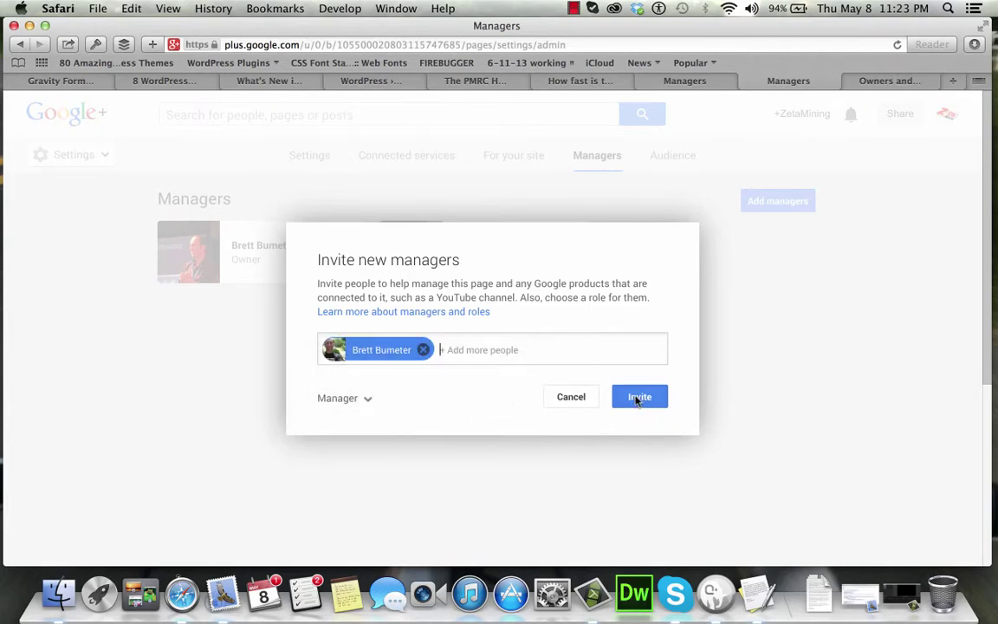
pyautogui.click(368, 400)
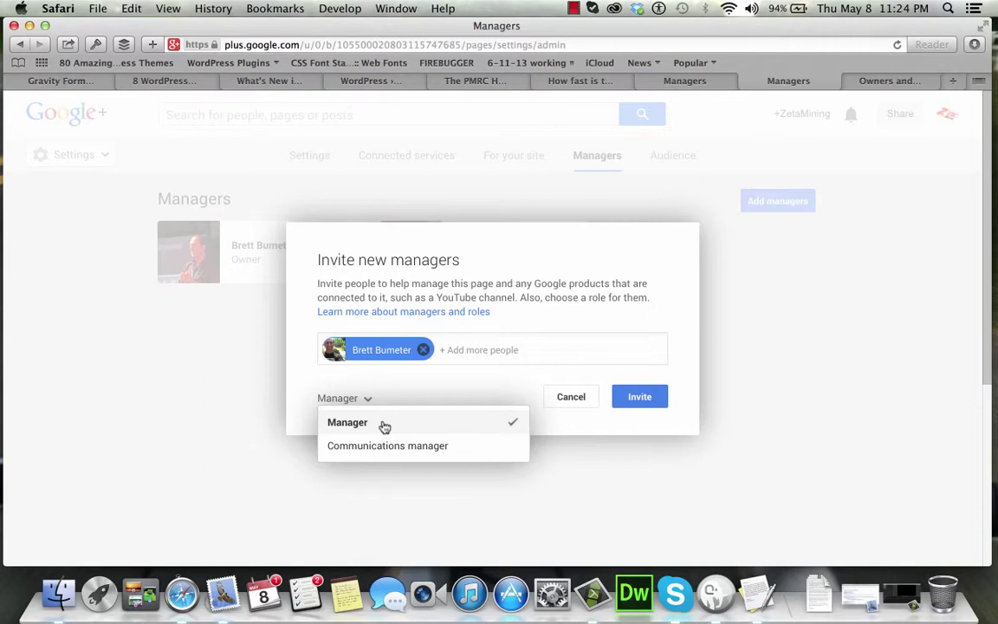
pyautogui.click(430, 394)
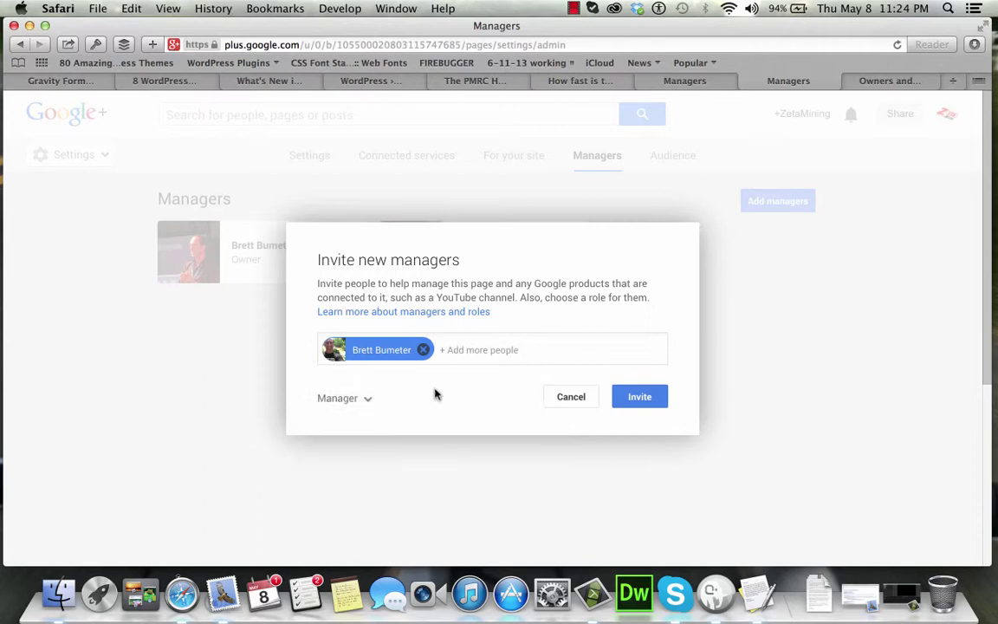
pyautogui.click(641, 398)
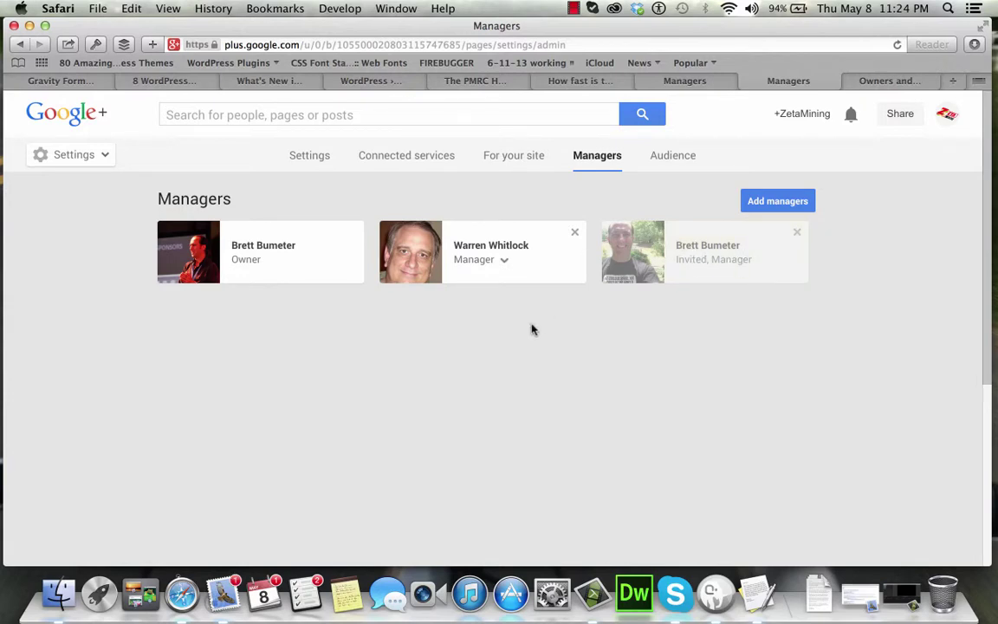
# Open the newest Google+ team invitation in Mail and follow its Become a manager link.
pyautogui.click(223, 594)
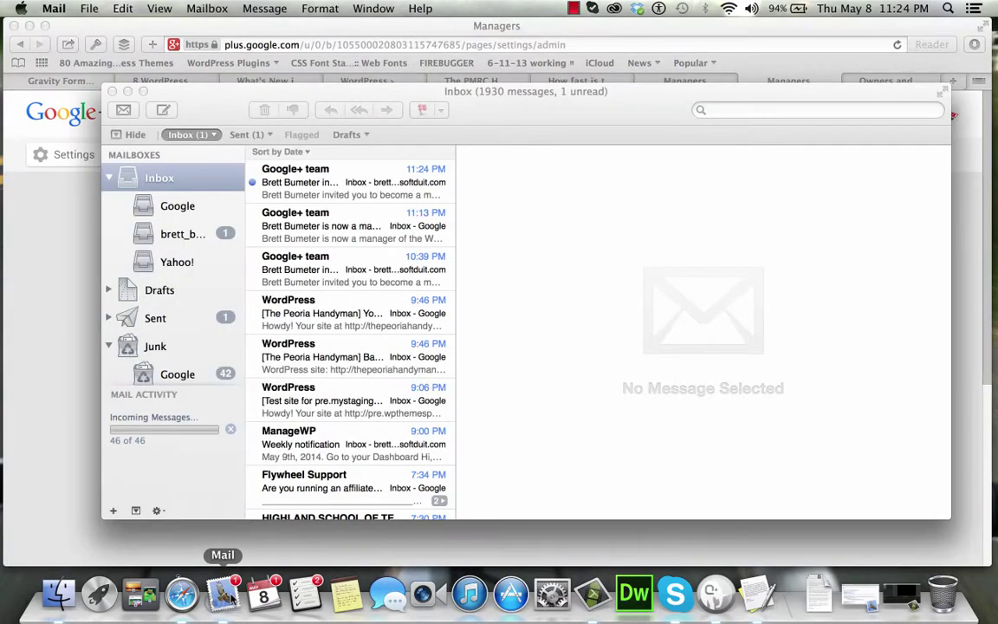
pyautogui.click(378, 178)
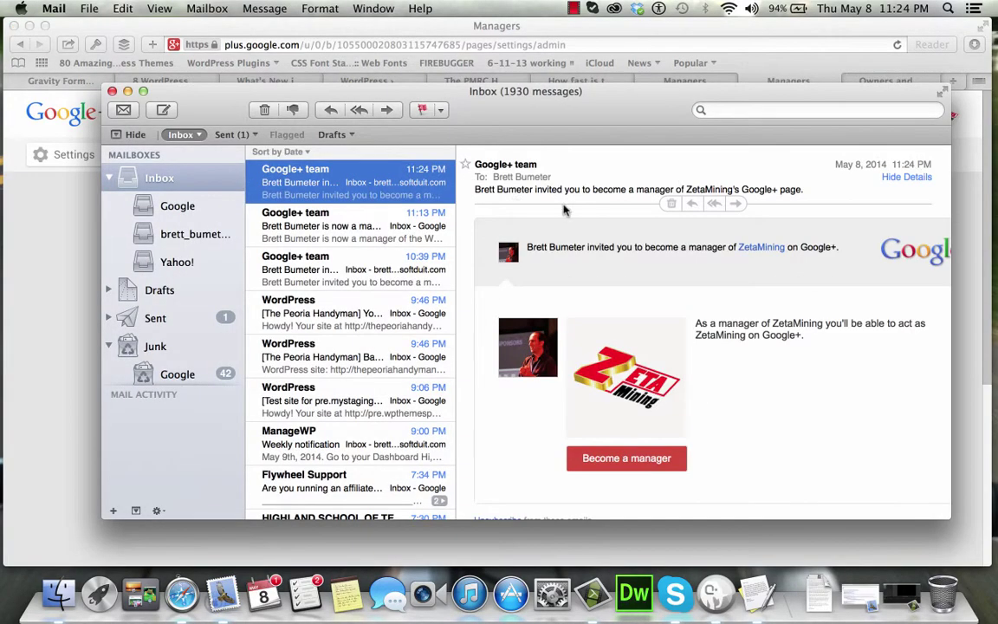
pyautogui.scroll(-2, 773, 409)
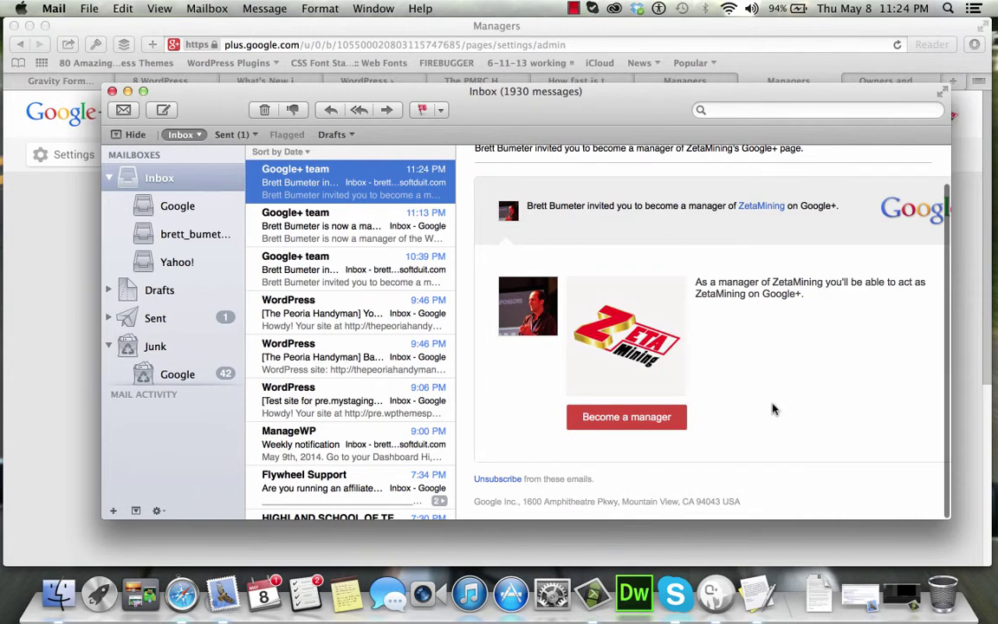
pyautogui.click(649, 423)
pyautogui.click(953, 119)
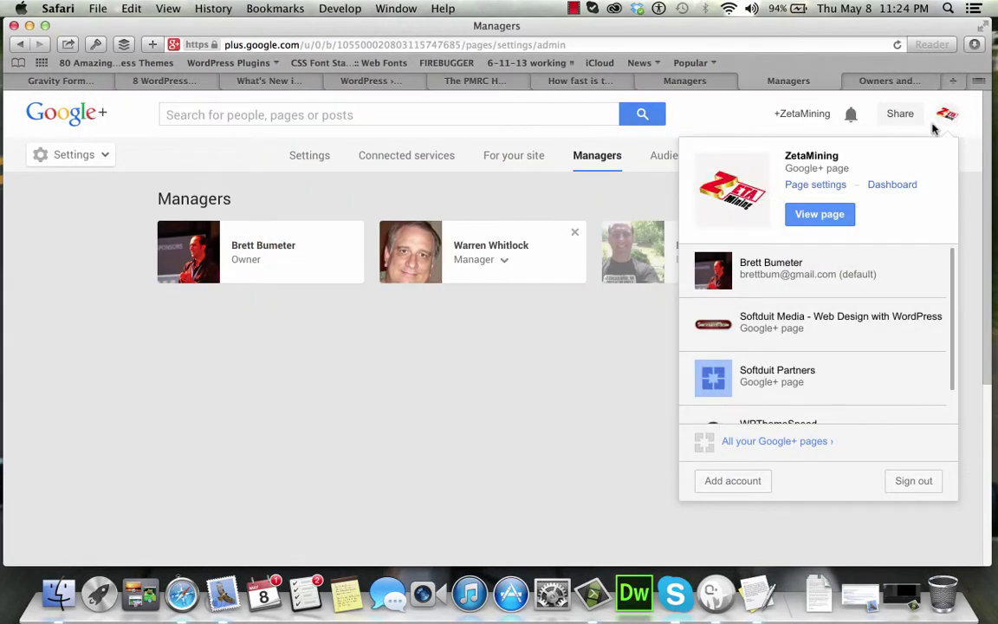
# Sign out, reopen the e-mail's Become a manager link, and choose the second account.
pyautogui.click(907, 481)
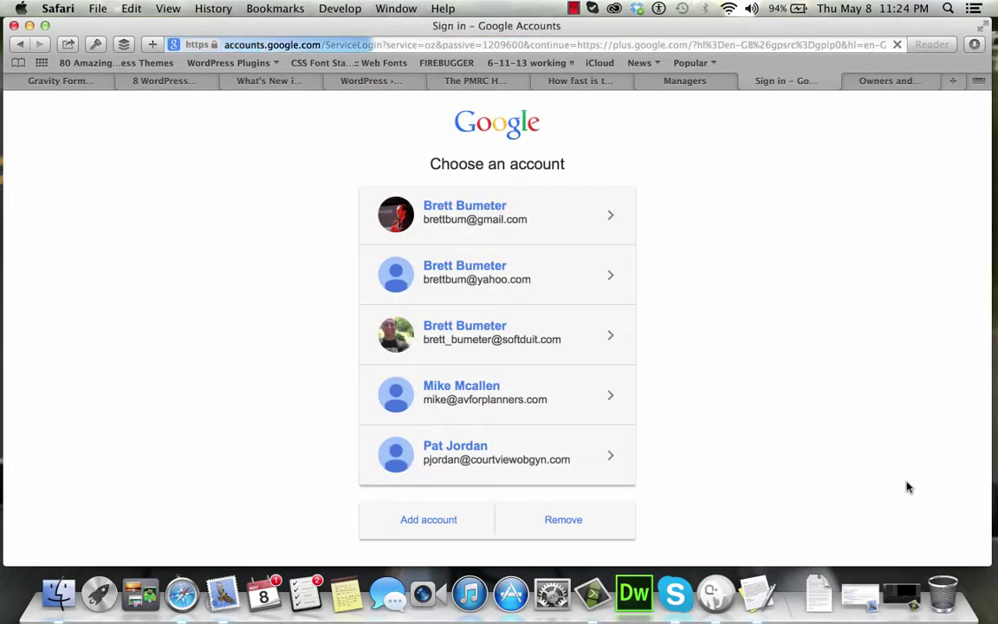
pyautogui.press('super+Tab')
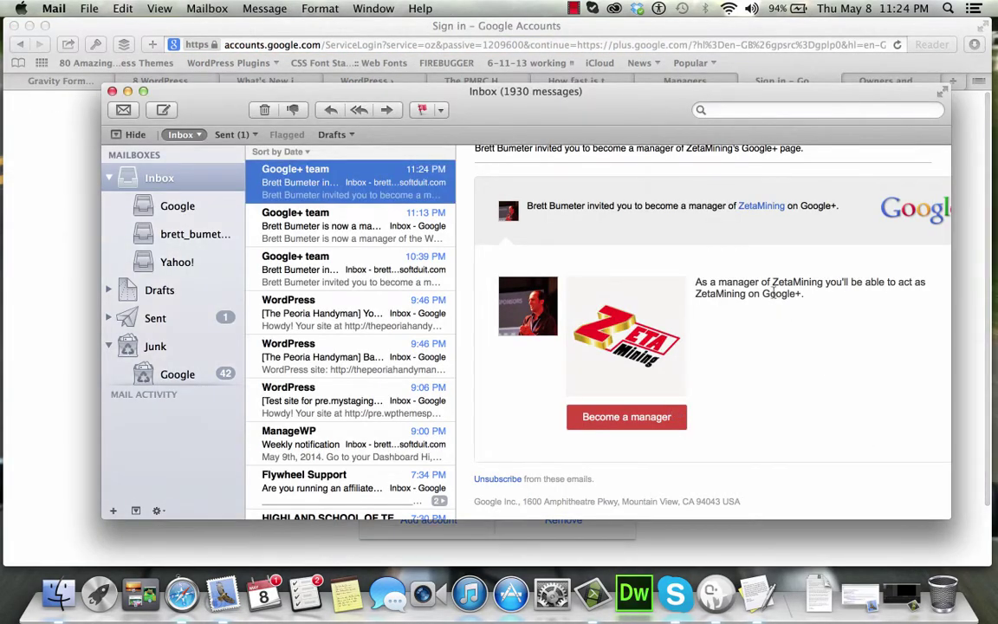
pyautogui.click(625, 417)
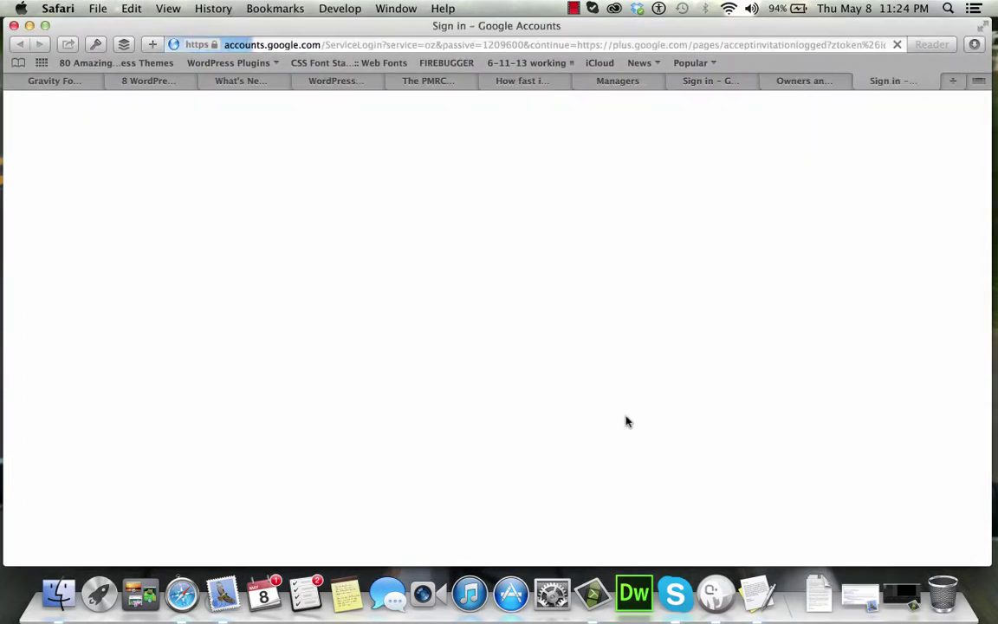
pyautogui.click(574, 335)
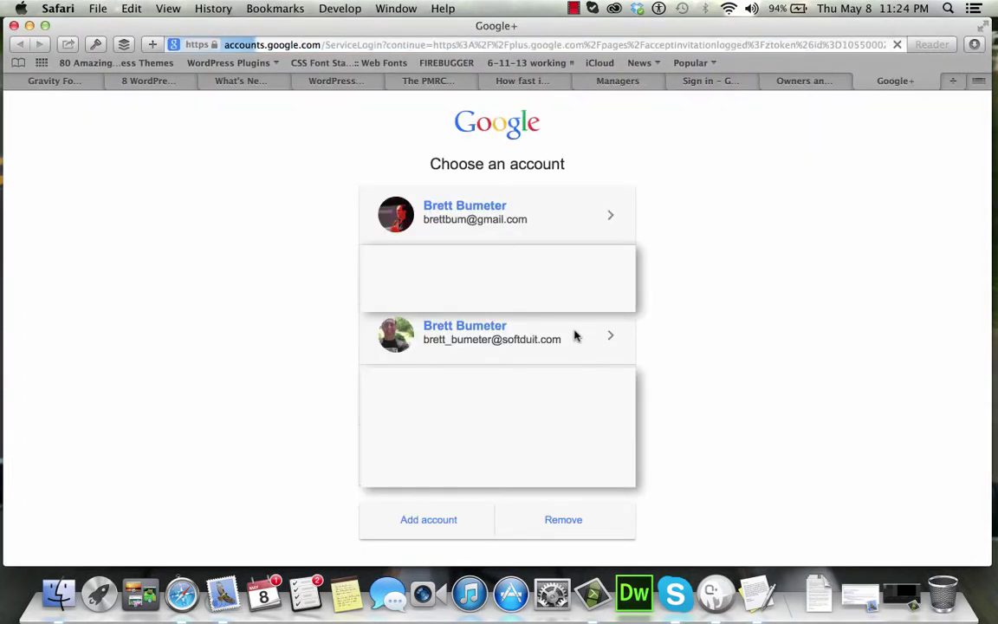
# Fill the second account's saved password with 1Password and opt out of Pages update e-mails.
pyautogui.click(96, 44)
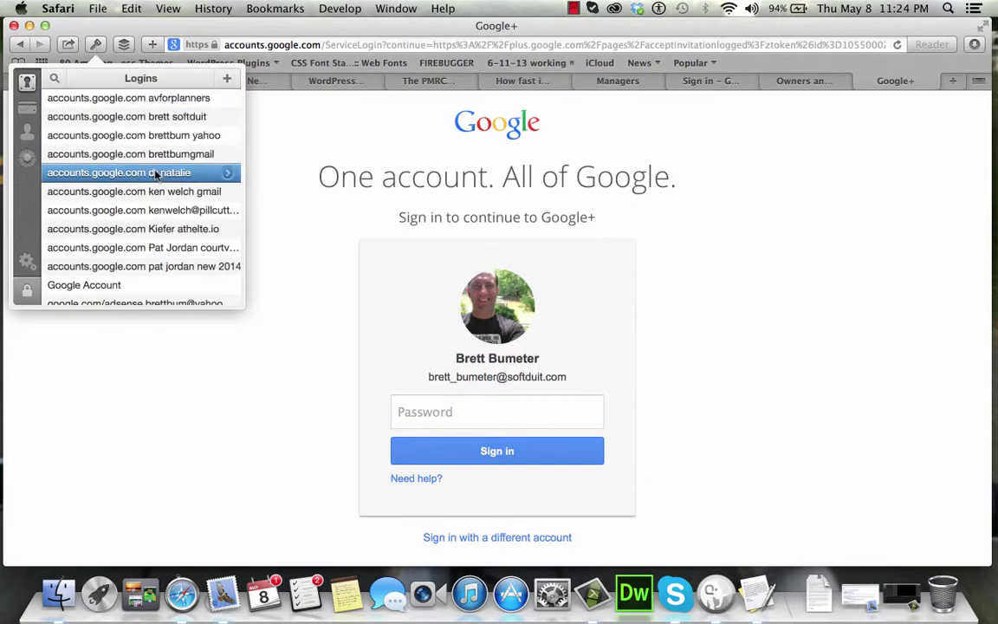
pyautogui.click(143, 116)
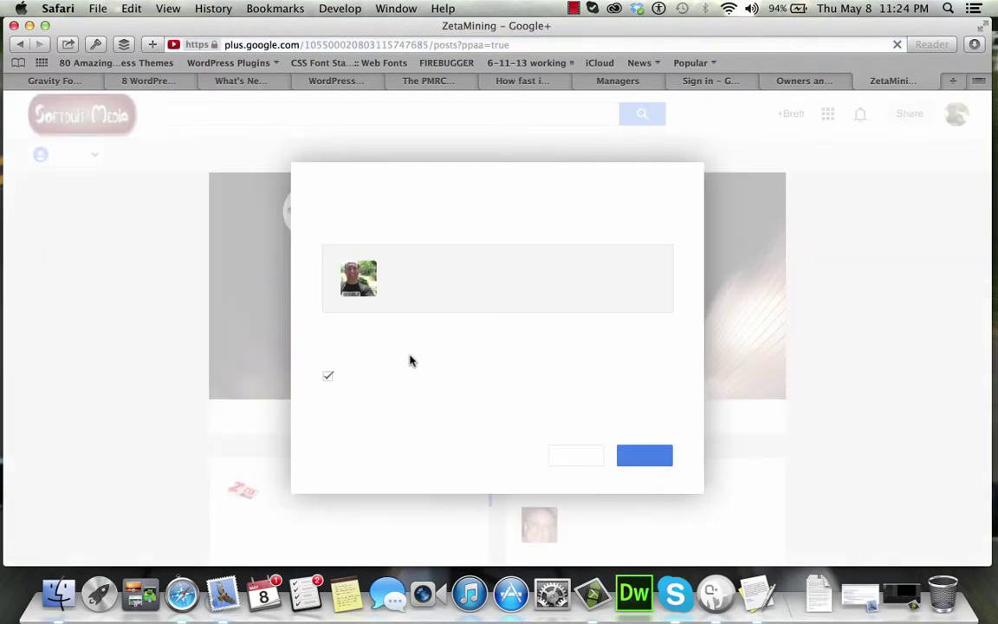
pyautogui.click(329, 378)
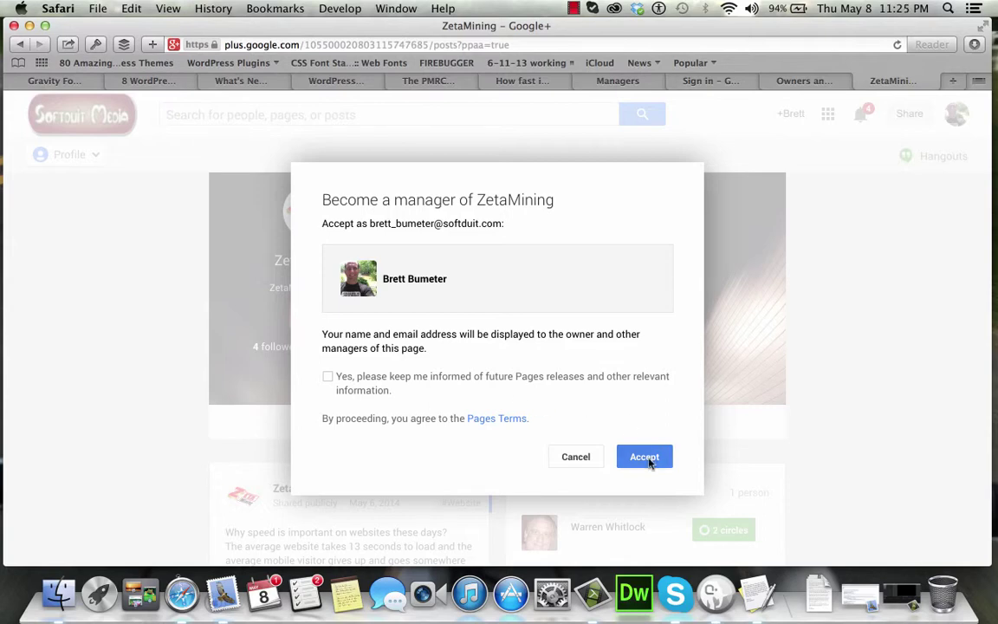
# Accept the ZetaMining manager invitation and choose Manage page to reach its Dashboard.
pyautogui.click(650, 464)
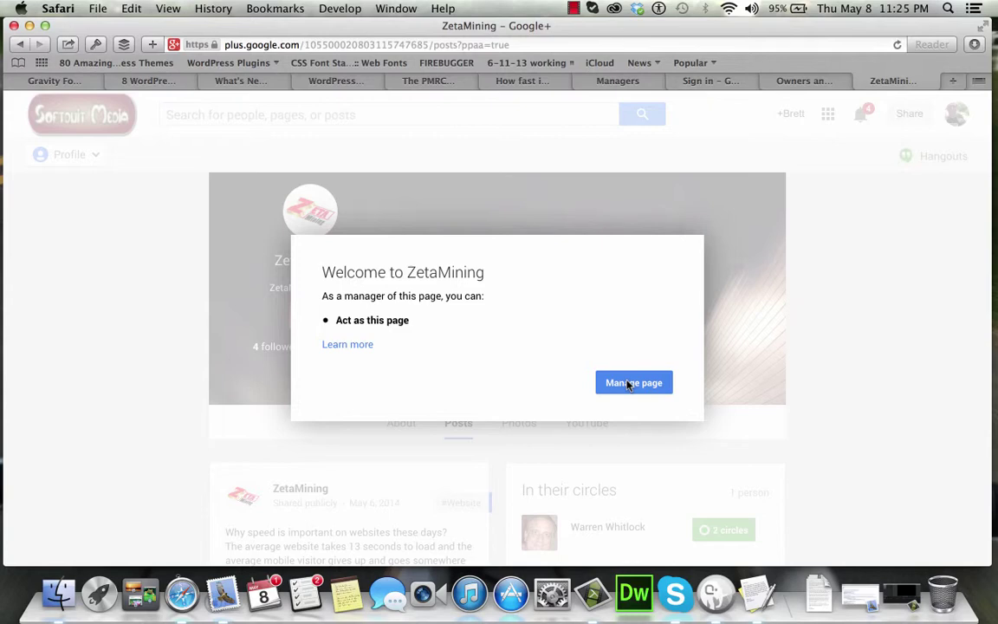
pyautogui.click(630, 384)
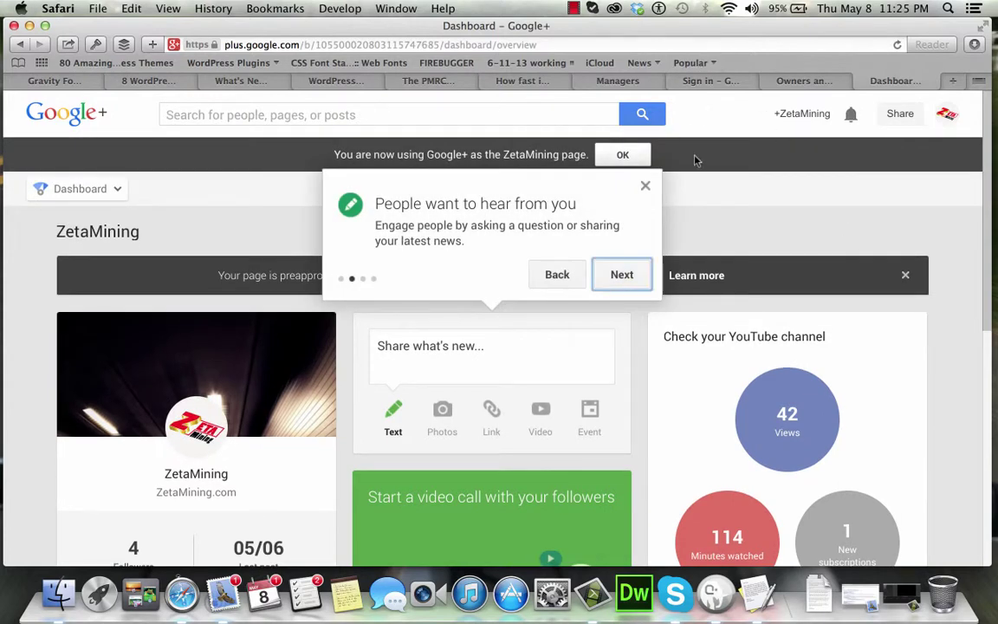
# Load youtube.com and open All my channels to see ZetaMining listed.
pyautogui.click(656, 44)
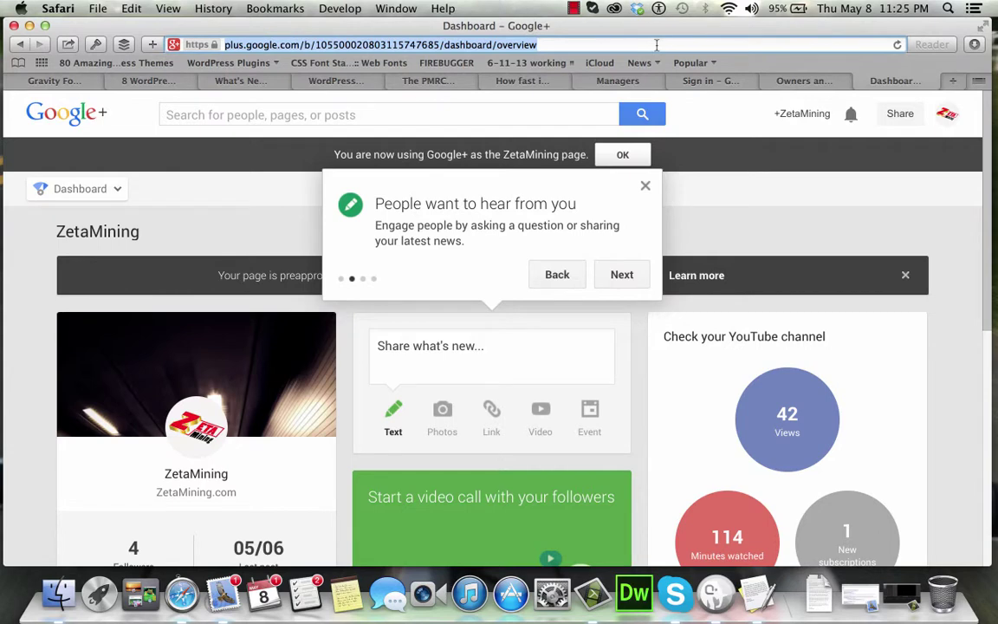
pyautogui.write('youtube.com')
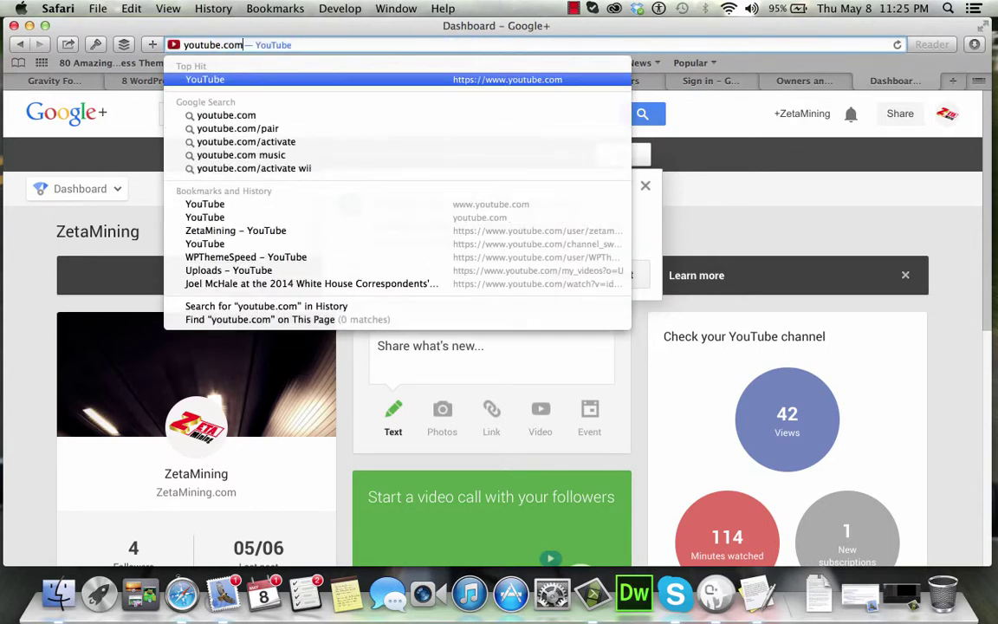
pyautogui.press('Return')
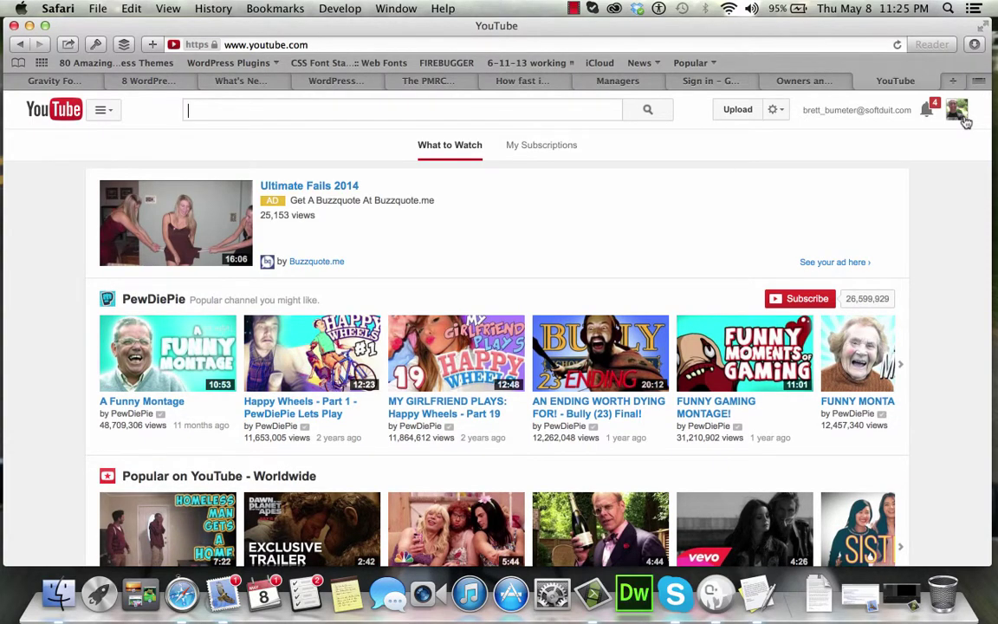
pyautogui.click(958, 111)
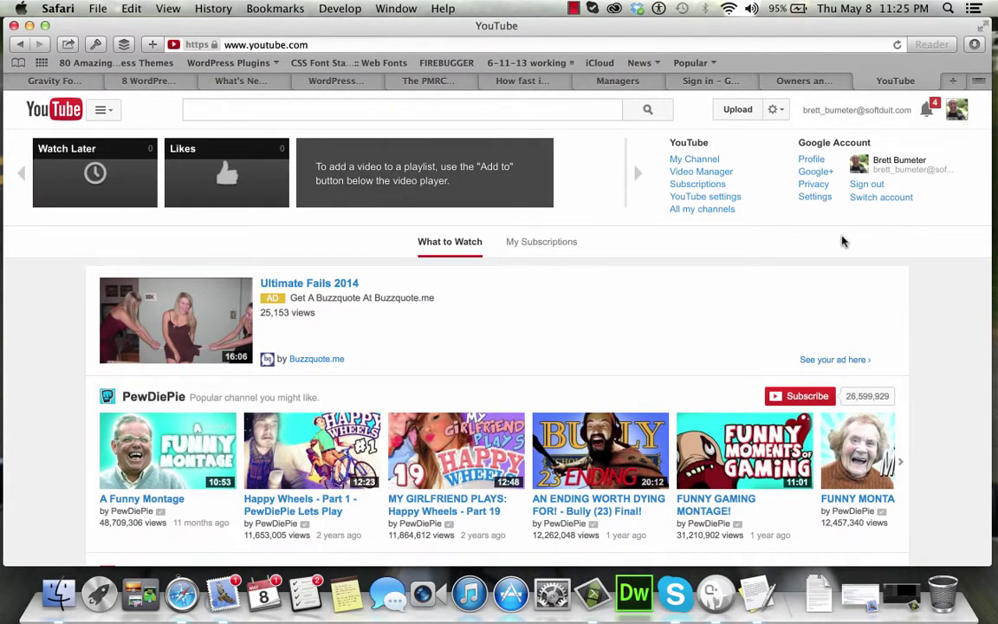
pyautogui.click(722, 210)
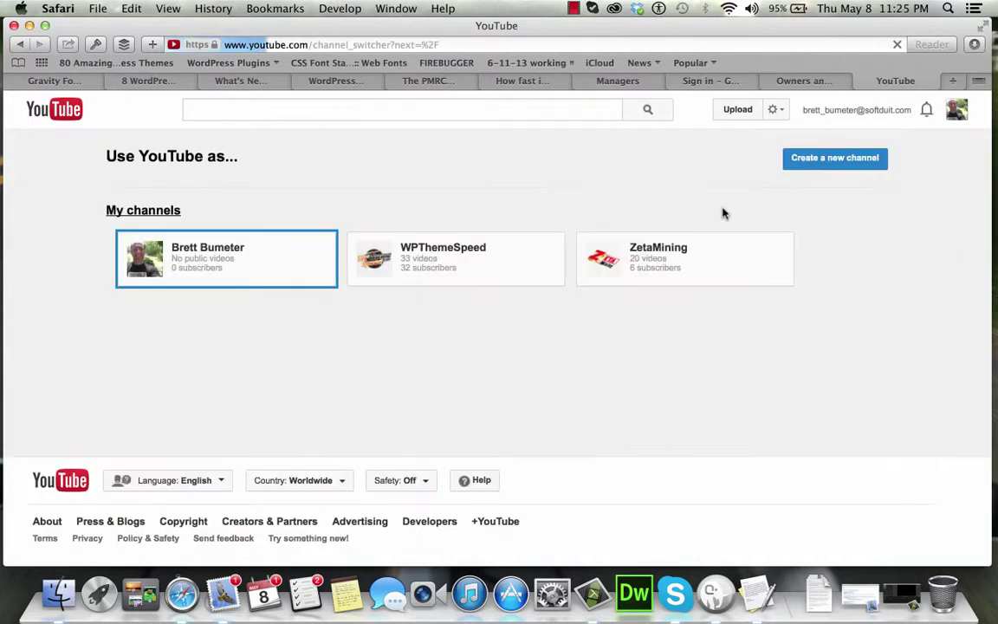